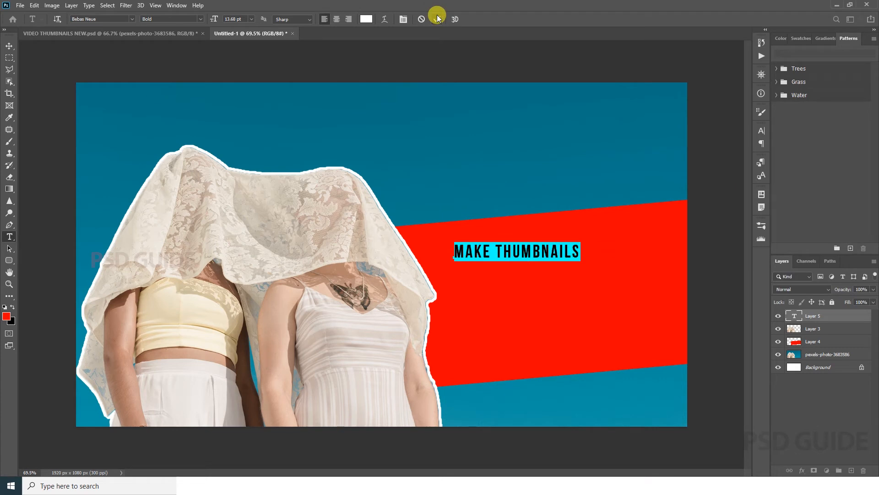
# Delete the word "Make" from the headline text so it reads only "Thumbnails"
pyautogui.click(496, 253)
pyautogui.doubleClick(480, 254)
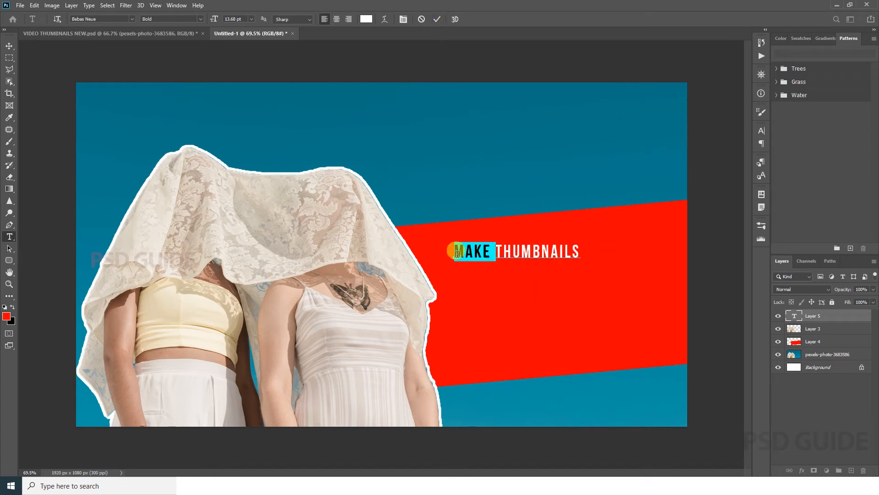
pyautogui.press('BackSpace')
pyautogui.click(439, 19)
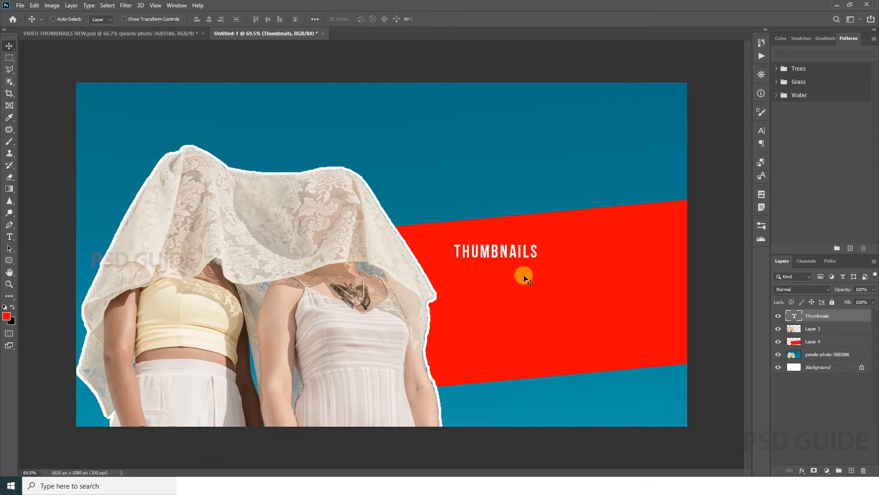
# Scale the "Thumbnails" text to about 289% width and 344% height and rotate it about -4.2° to follow the red banner
pyautogui.hotkey('ctrl', 't')
pyautogui.moveTo(539, 263); pyautogui.dragTo(630, 305)
pyautogui.moveTo(704, 257); pyautogui.dragTo(681, 263)
pyautogui.moveTo(559, 274)
pyautogui.mouseDown()
pyautogui.moveTo(552, 253)
pyautogui.moveTo(555, 266)
pyautogui.mouseUp()
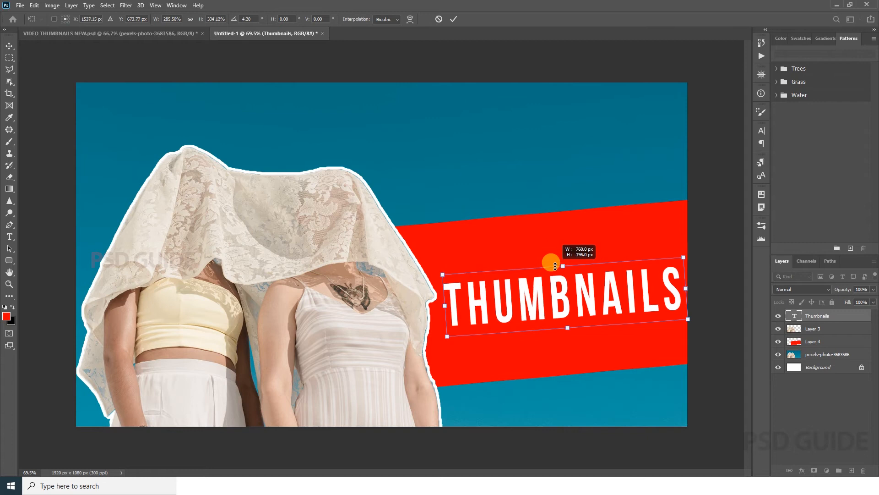
pyautogui.moveTo(566, 328); pyautogui.dragTo(569, 350)
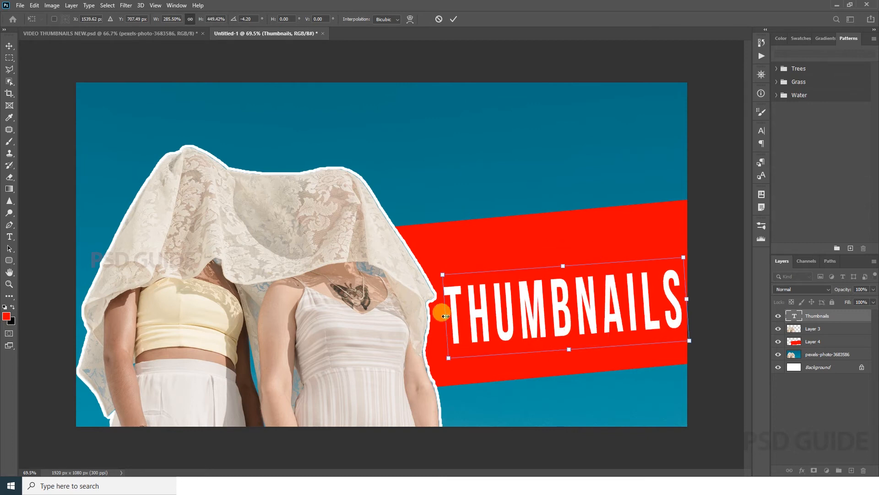
pyautogui.moveTo(445, 316); pyautogui.dragTo(442, 316)
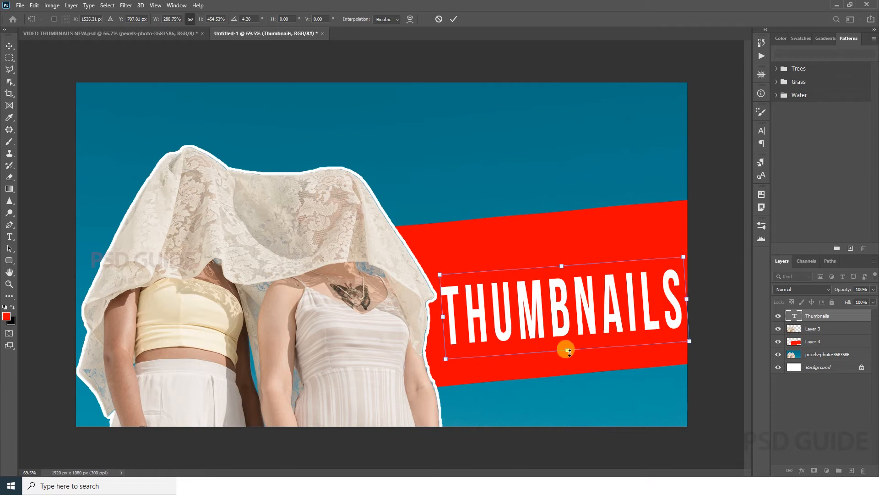
pyautogui.moveTo(570, 352); pyautogui.dragTo(567, 330)
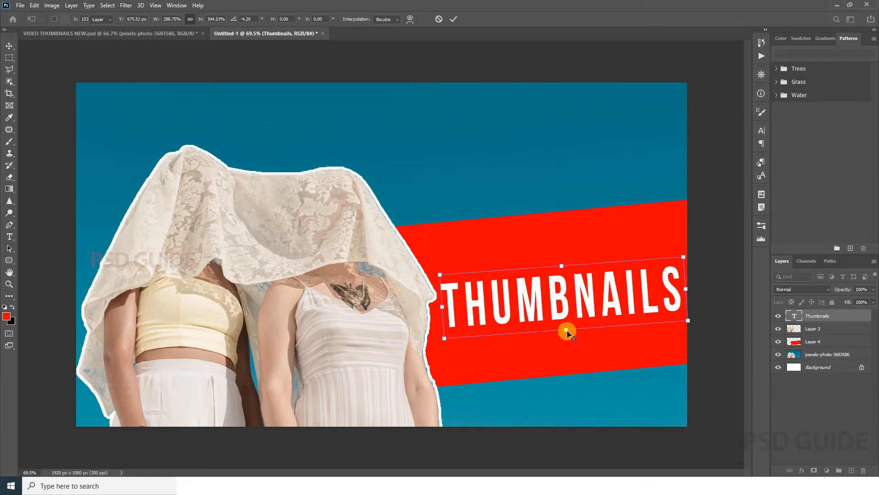
pyautogui.press('Return')
# Duplicate the "Thumbnails" text directly above itself and change the copy's wording to "Make"
pyautogui.moveTo(630, 310); pyautogui.dragTo(632, 253)
pyautogui.press('t')
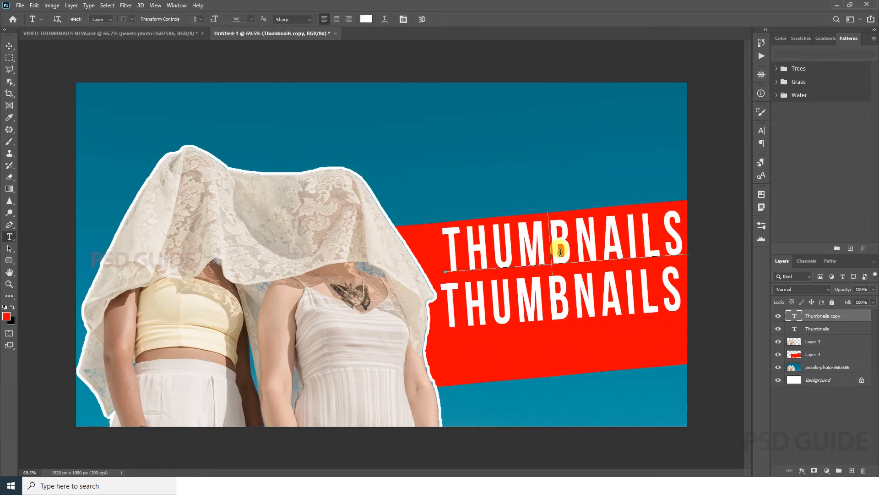
pyautogui.doubleClick(561, 251)
pyautogui.write('Make')
pyautogui.hotkey('ctrl', 'Return')
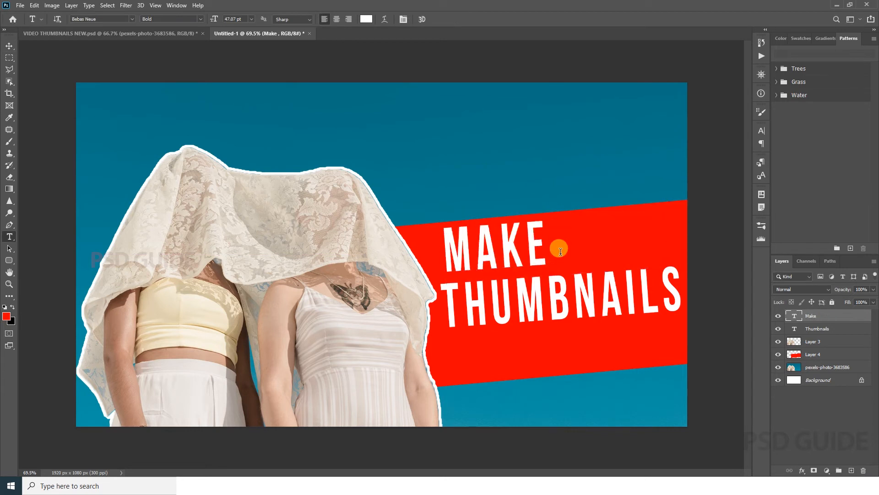
# Center "Make" above "Thumbnails" and shift both text layers down to the middle of the red banner
pyautogui.press('v')
pyautogui.moveTo(532, 259); pyautogui.dragTo(587, 257)
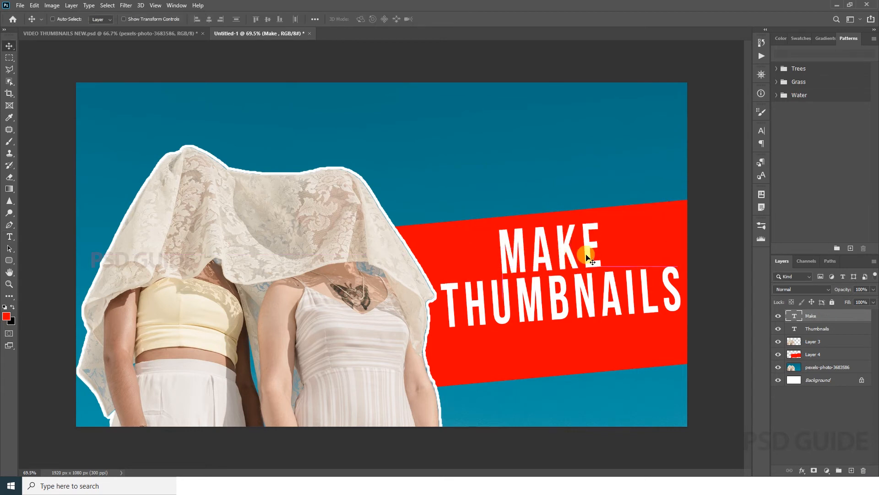
pyautogui.click(821, 329)
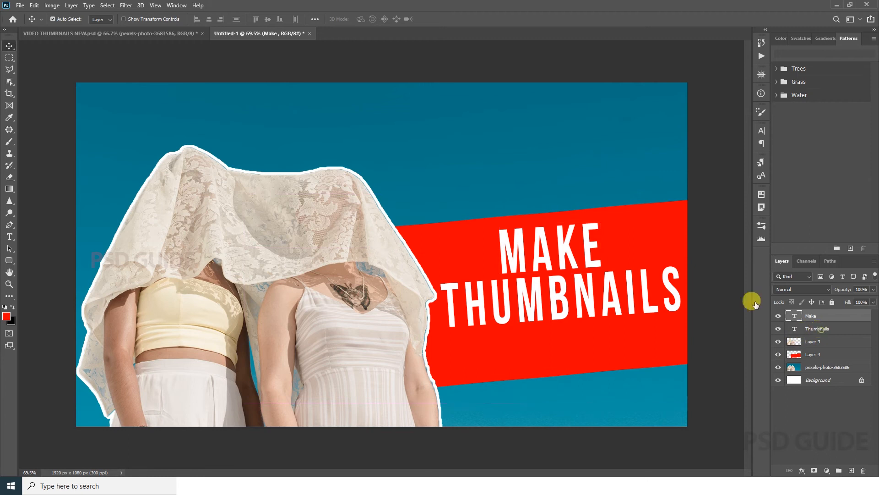
pyautogui.hotkey('ctrl', 't')
pyautogui.moveTo(698, 340); pyautogui.dragTo(697, 337)
pyautogui.press('Return')
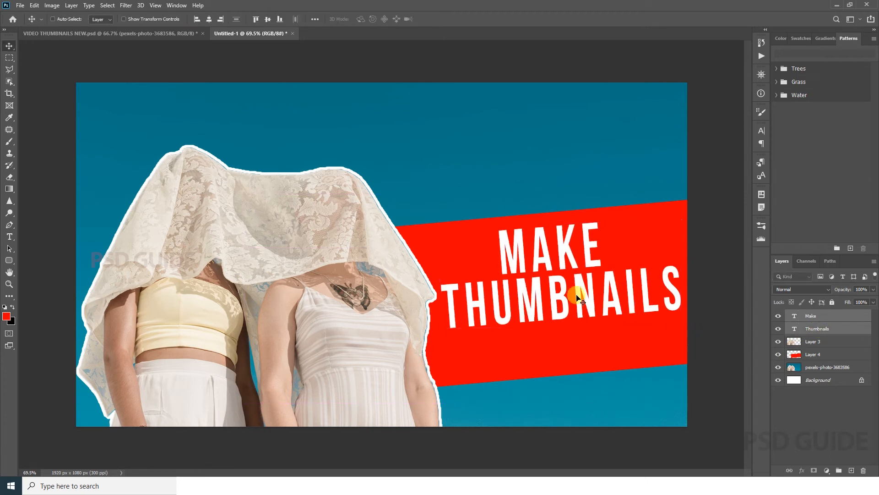
pyautogui.moveTo(579, 283); pyautogui.dragTo(579, 300)
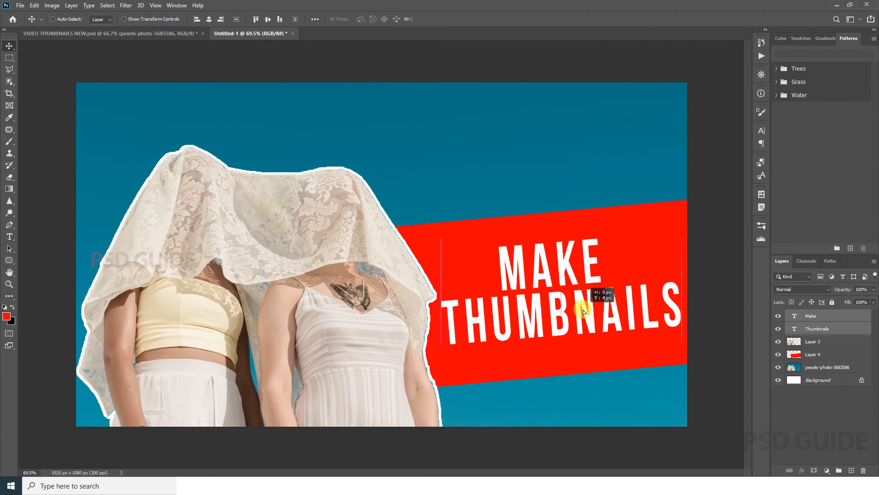
# Replace the upper text line "Make" with "type"
pyautogui.press('t')
pyautogui.click(526, 263)
pyautogui.doubleClick(526, 263)
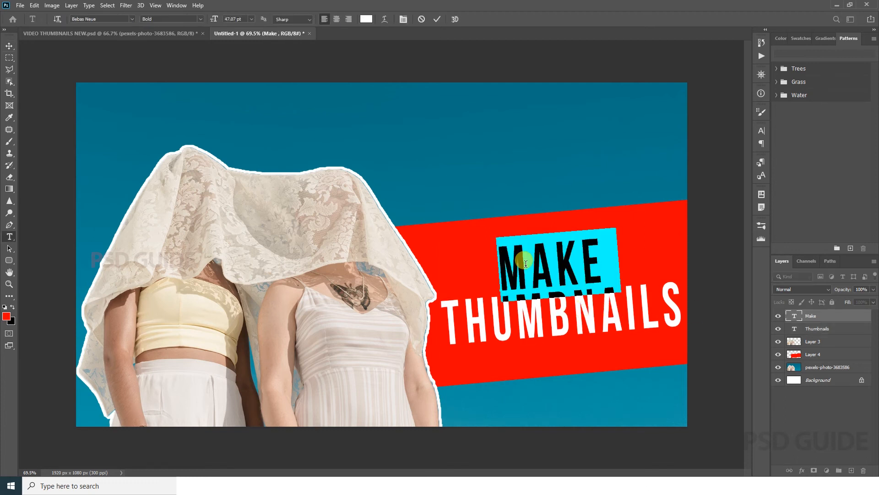
pyautogui.write('TYPE')
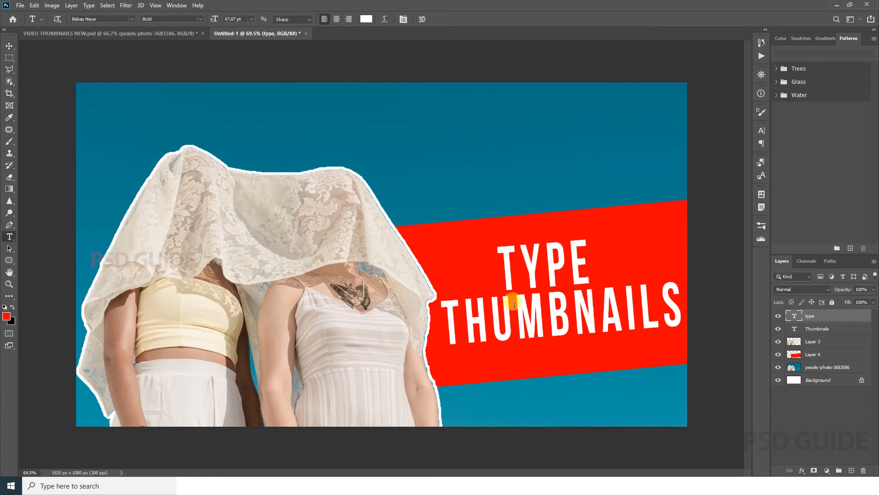
# Replace the lower text line "Thumbnails" with "your text here"
pyautogui.click(506, 302)
pyautogui.doubleClick(506, 305)
pyautogui.click(510, 308)
pyautogui.hotkey('ctrl', 'a')
pyautogui.write('YOUR')
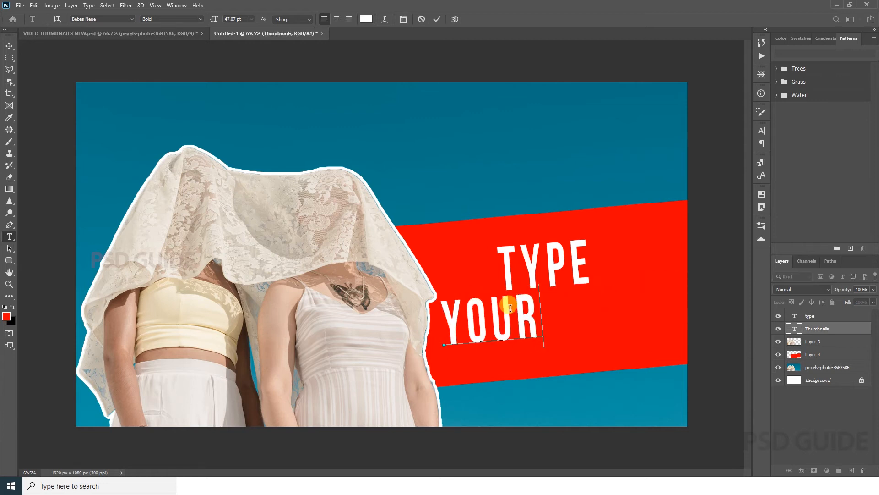
pyautogui.write(' TEXT')
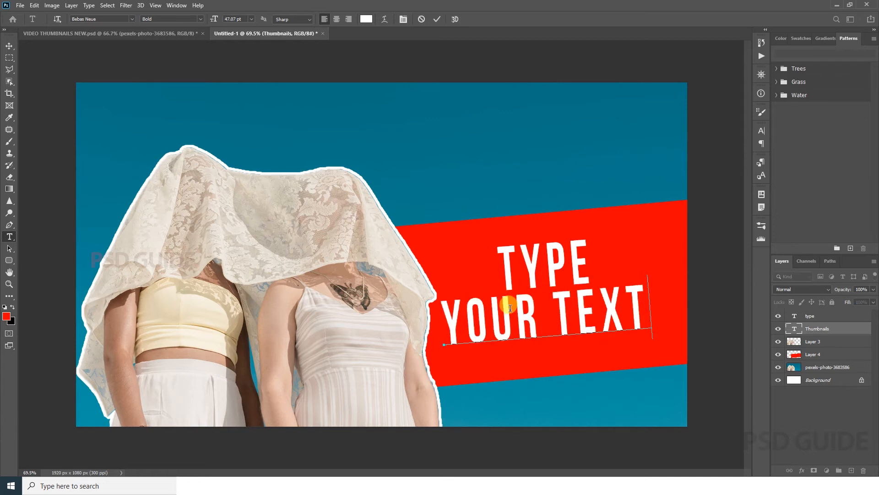
pyautogui.write(' H')
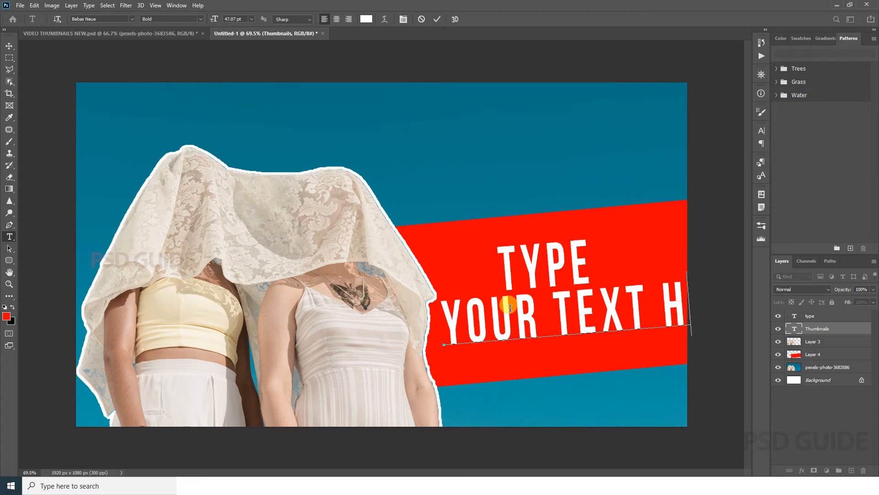
pyautogui.hotkey('ctrl', 'Return')
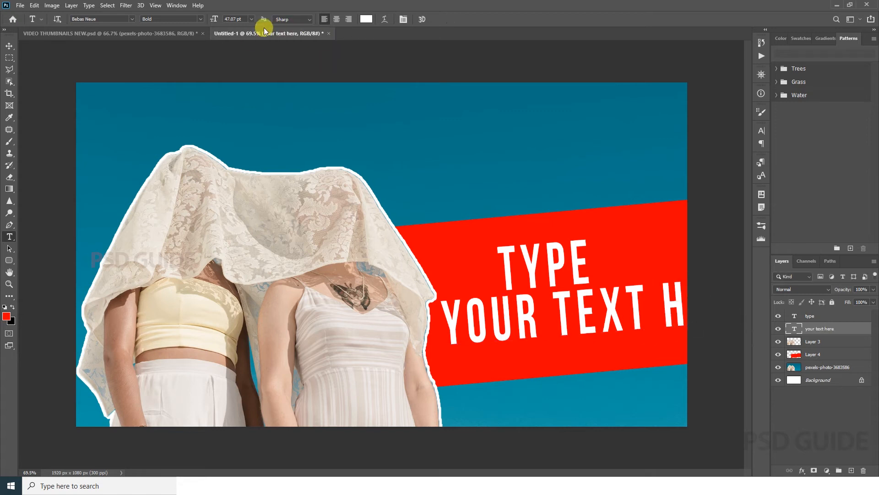
# Set the font size of the "your text here" line to 24 pt
pyautogui.click(255, 22)
pyautogui.click(238, 118)
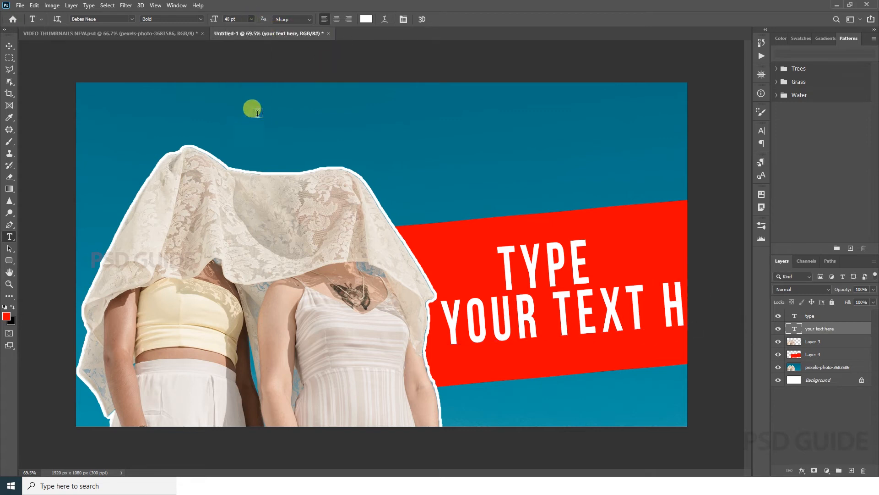
pyautogui.click(251, 19)
pyautogui.click(238, 102)
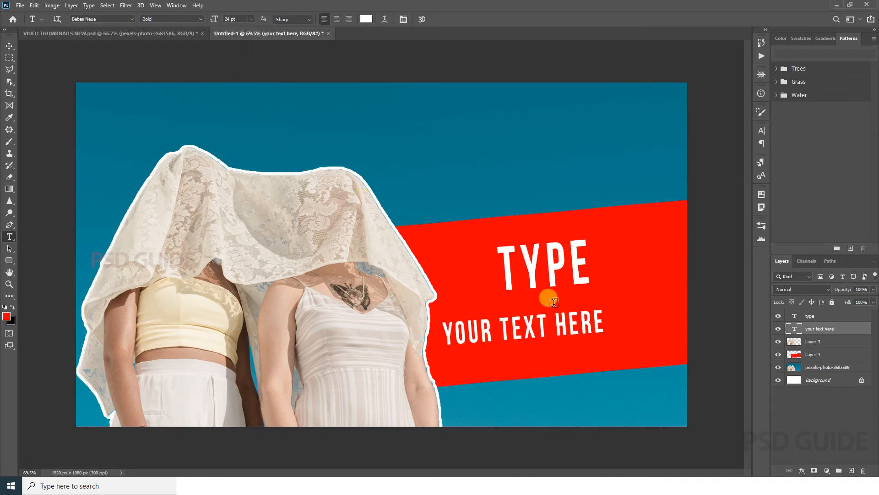
# Enlarge the "your text here" line to about 141% and position it centered just beneath "type" on the banner
pyautogui.press('v')
pyautogui.moveTo(543, 333); pyautogui.dragTo(571, 316)
pyautogui.hotkey('ctrl', 't')
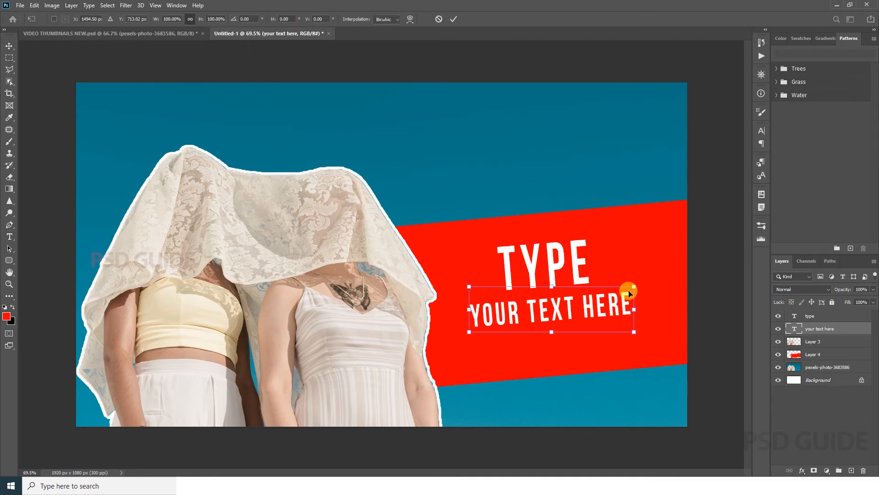
pyautogui.moveTo(634, 286); pyautogui.dragTo(661, 249)
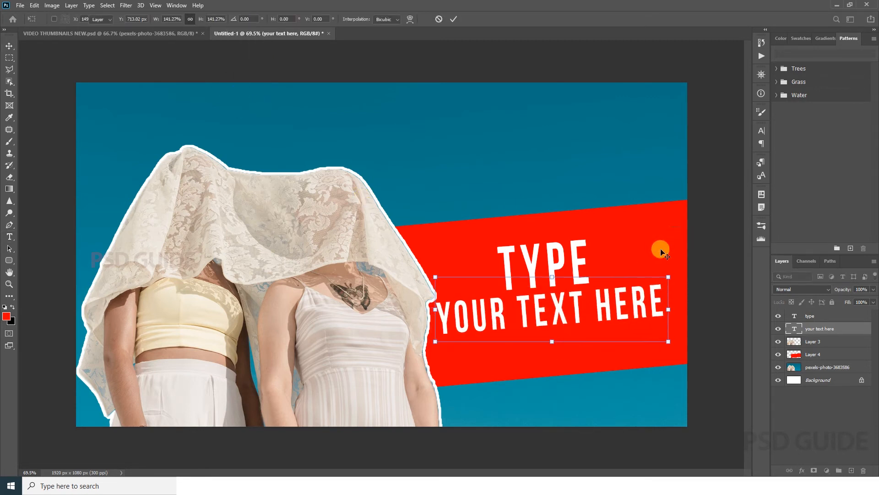
pyautogui.press('Return')
pyautogui.moveTo(639, 303); pyautogui.dragTo(643, 300)
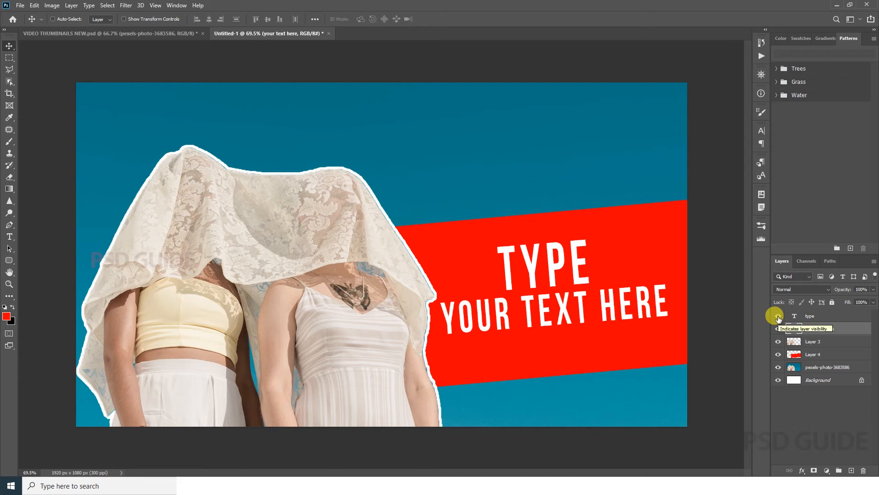
# Hide every layer except Background and draw a closed triangular Pen path from the lower-left corner to the top middle and upper-left corner
pyautogui.moveTo(779, 326); pyautogui.dragTo(781, 365)
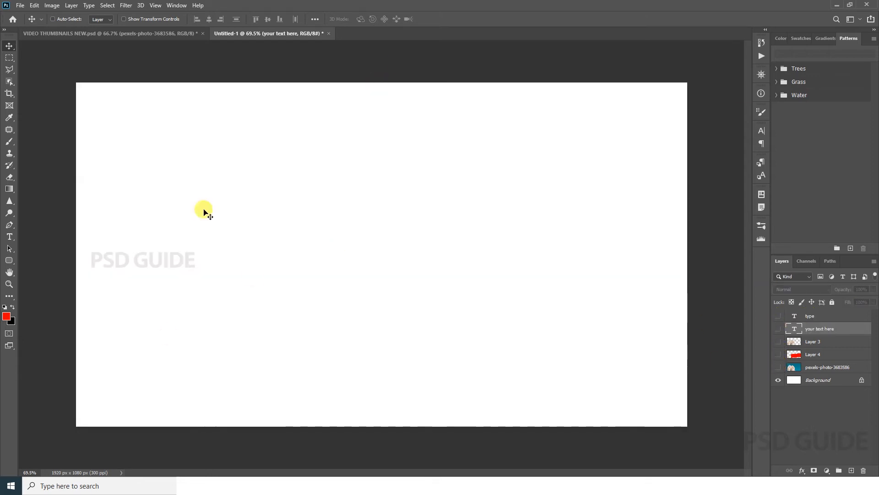
pyautogui.press('p')
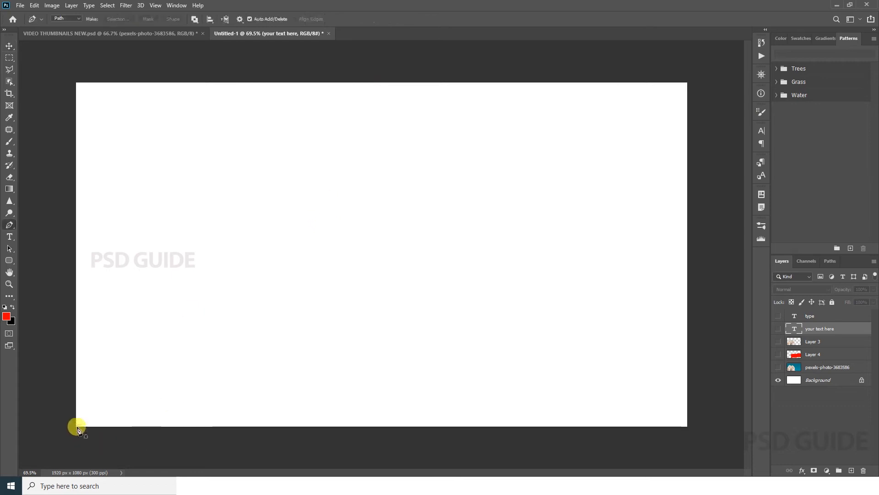
pyautogui.click(75, 426)
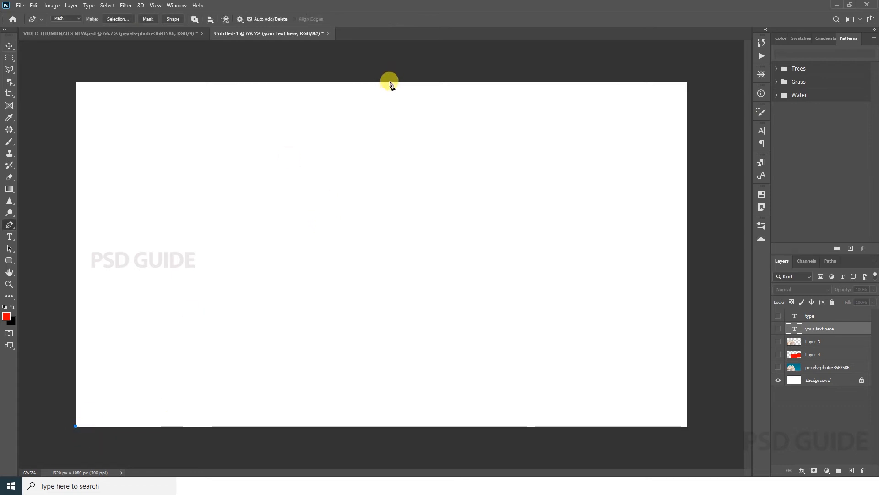
pyautogui.click(389, 83)
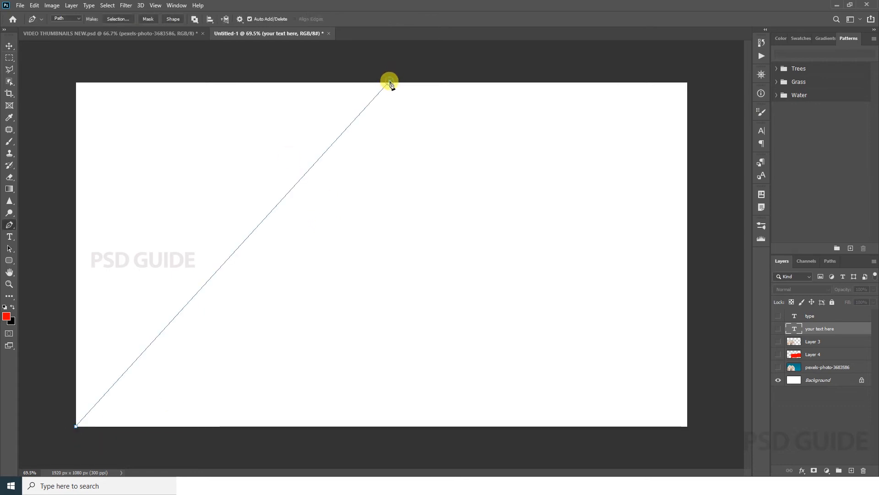
pyautogui.click(76, 82)
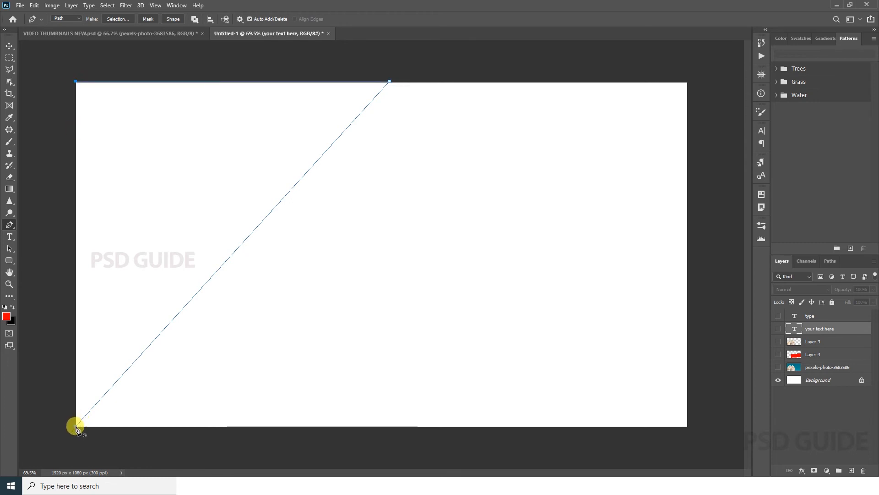
pyautogui.click(76, 426)
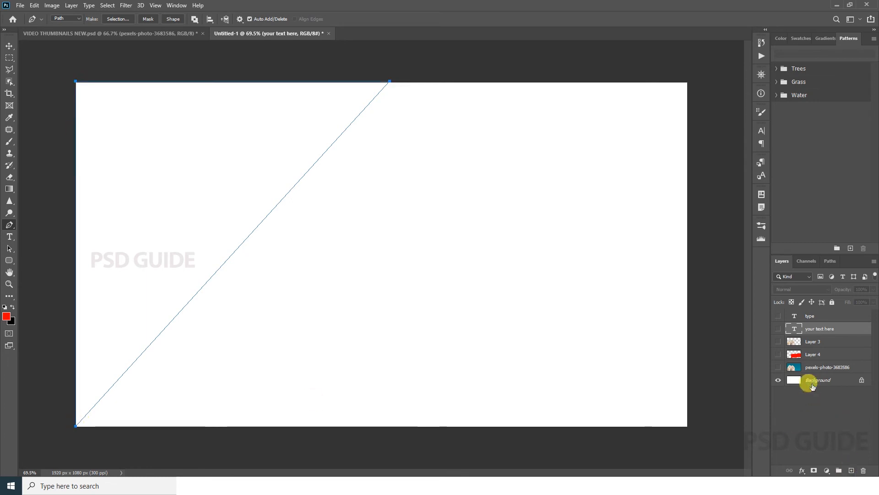
# Add a new layer above Background, fill the triangular path's selection with the red foreground color, and deselect
pyautogui.click(812, 386)
pyautogui.click(851, 470)
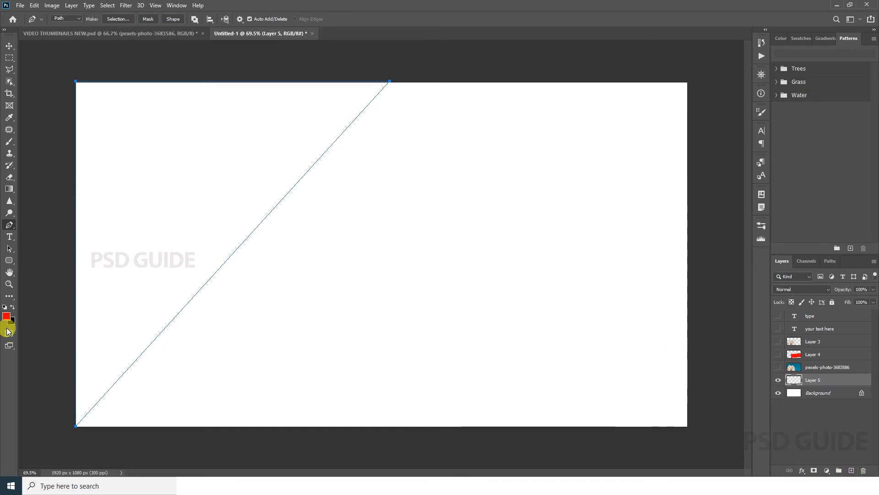
pyautogui.press('v')
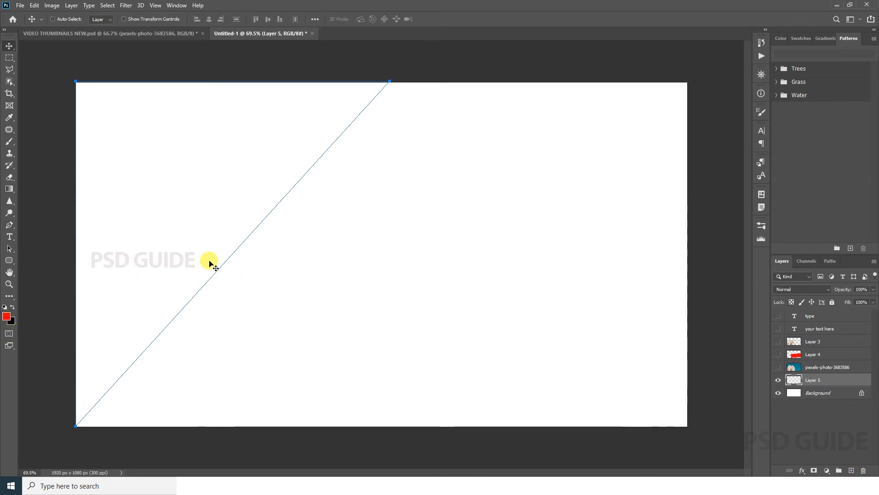
pyautogui.hotkey('ctrl', 'Return')
pyautogui.hotkey('alt', 'BackSpace')
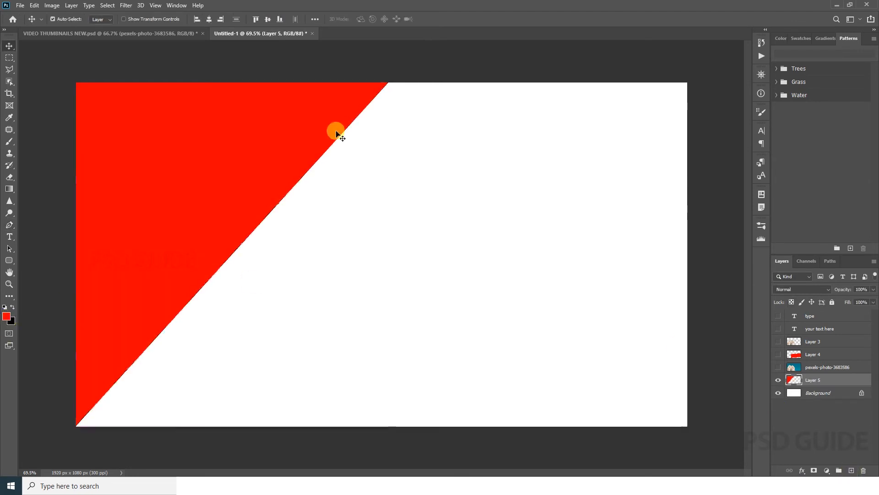
pyautogui.hotkey('ctrl', 'd')
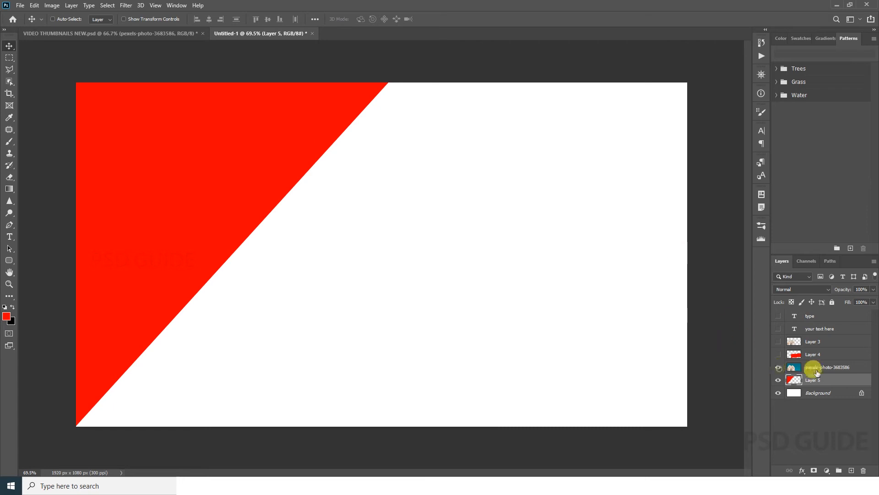
# Show the pexels-photo-3683586 layer, place it below the red triangle layer, and move the photo to the right side of the canvas
pyautogui.click(778, 366)
pyautogui.click(826, 367)
pyautogui.moveTo(831, 370); pyautogui.dragTo(827, 387)
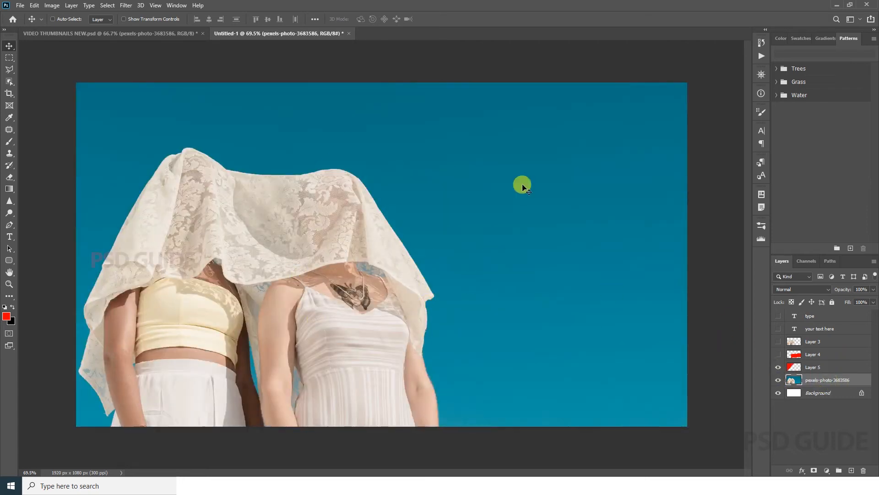
pyautogui.moveTo(291, 298); pyautogui.dragTo(542, 296)
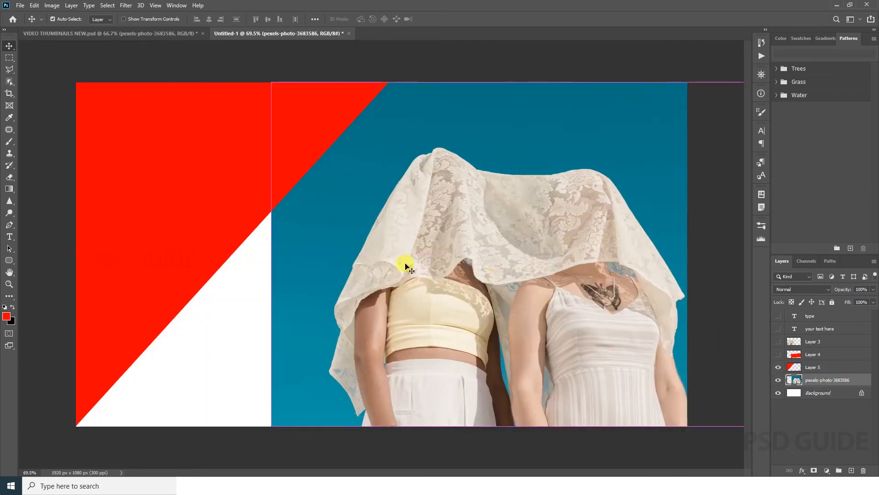
# Enlarge the photo slightly and reposition it so its left edge tucks further behind the red triangle and its bottom still covers the canvas edge
pyautogui.hotkey('ctrl', 't')
pyautogui.moveTo(272, 426); pyautogui.dragTo(196, 451)
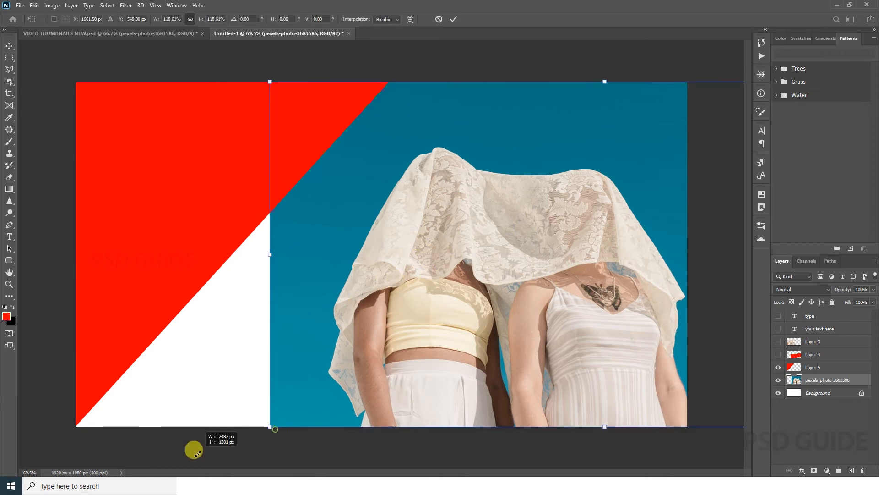
pyautogui.moveTo(469, 408); pyautogui.dragTo(468, 379)
pyautogui.moveTo(210, 445); pyautogui.dragTo(481, 363)
pyautogui.press('Return')
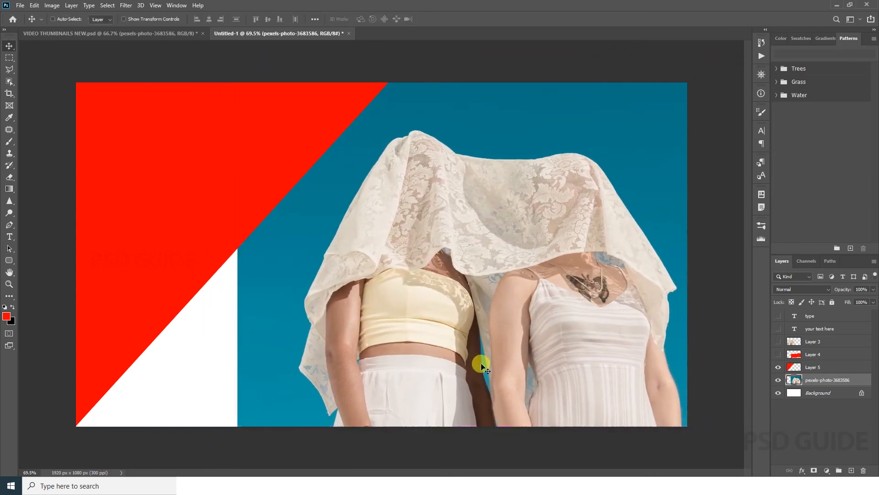
# Stretch the blue strip along the photo's left side to the canvas's left edge, deselect, and shift the photo slightly left
pyautogui.press('m')
pyautogui.moveTo(304, 75)
pyautogui.mouseDown()
pyautogui.moveTo(298, 426)
pyautogui.moveTo(269, 313)
pyautogui.moveTo(255, 465)
pyautogui.moveTo(232, 465)
pyautogui.moveTo(243, 453)
pyautogui.mouseUp()
pyautogui.hotkey('ctrl', 't')
pyautogui.moveTo(235, 252); pyautogui.dragTo(74, 251)
pyautogui.press('Return')
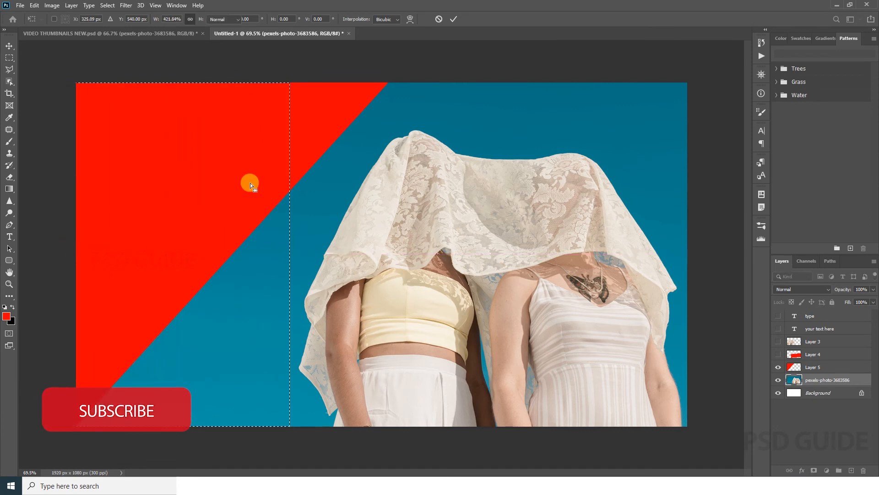
pyautogui.hotkey('ctrl', 'd')
pyautogui.press('v')
pyautogui.moveTo(534, 284); pyautogui.dragTo(502, 281)
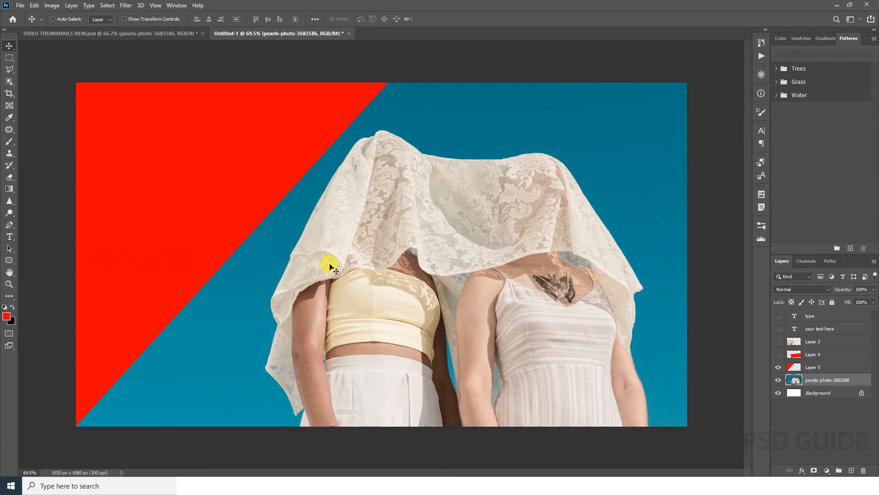
# Show the "type" and "your text here" layers and move both together onto the red triangle
pyautogui.click(778, 316)
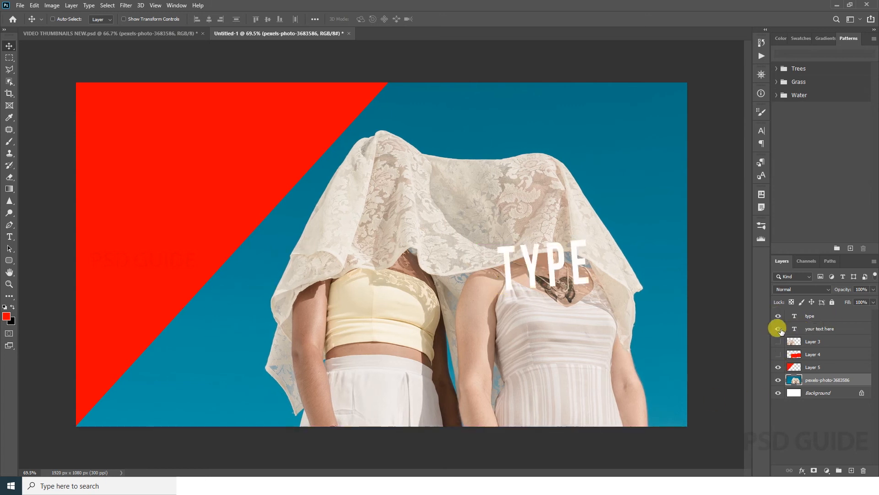
pyautogui.click(778, 329)
pyautogui.keyDown('ctrl'); pyautogui.click(825, 329); pyautogui.keyUp('ctrl')
pyautogui.keyDown('shift'); pyautogui.click(824, 319); pyautogui.keyUp('shift')
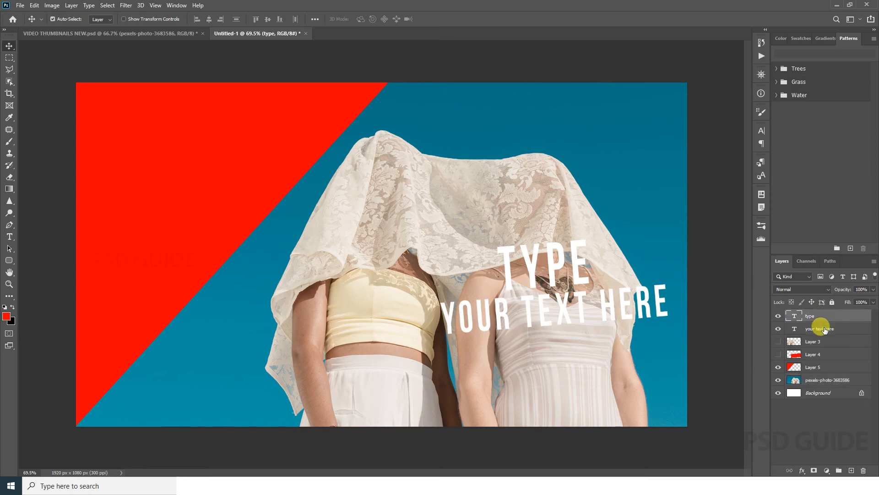
pyautogui.moveTo(553, 298); pyautogui.dragTo(232, 161)
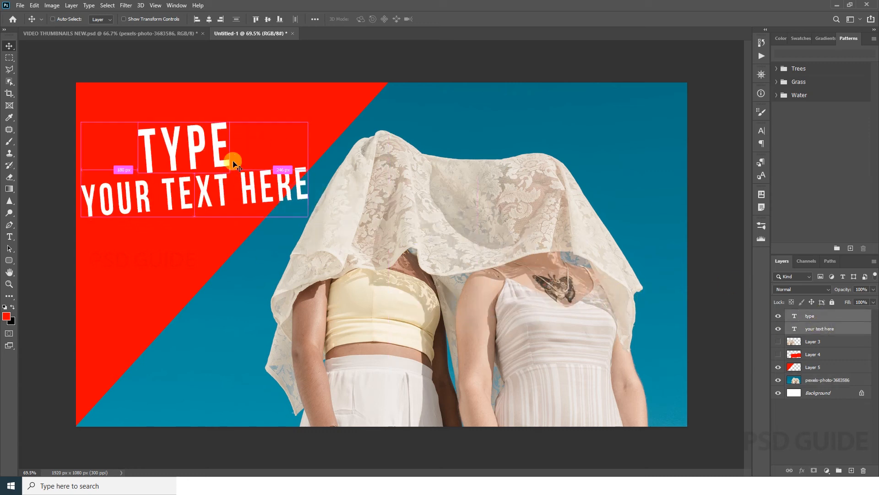
# Rotate both text lines to about -42.31° along the triangle's diagonal edge and enlarge them to about 127.59%
pyautogui.hotkey('ctrl', 't')
pyautogui.moveTo(334, 220); pyautogui.dragTo(323, 134)
pyautogui.moveTo(271, 144); pyautogui.dragTo(314, 177)
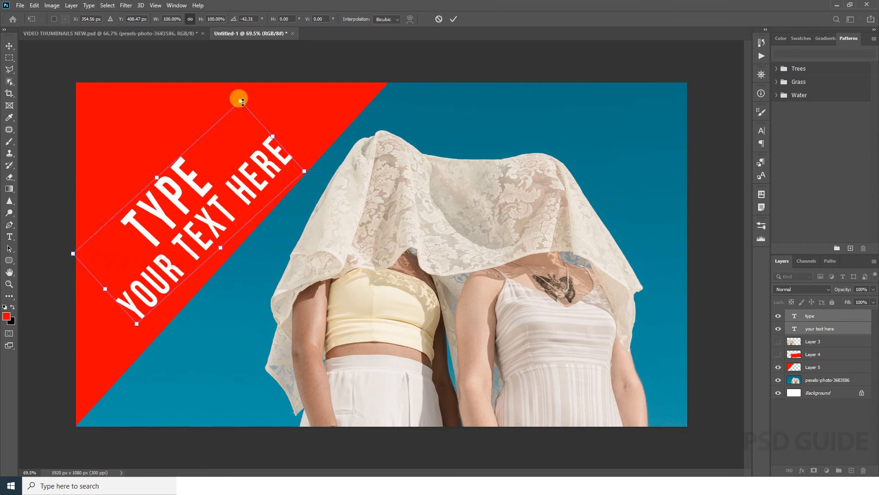
pyautogui.moveTo(242, 102); pyautogui.dragTo(253, 73)
pyautogui.moveTo(228, 181); pyautogui.dragTo(225, 173)
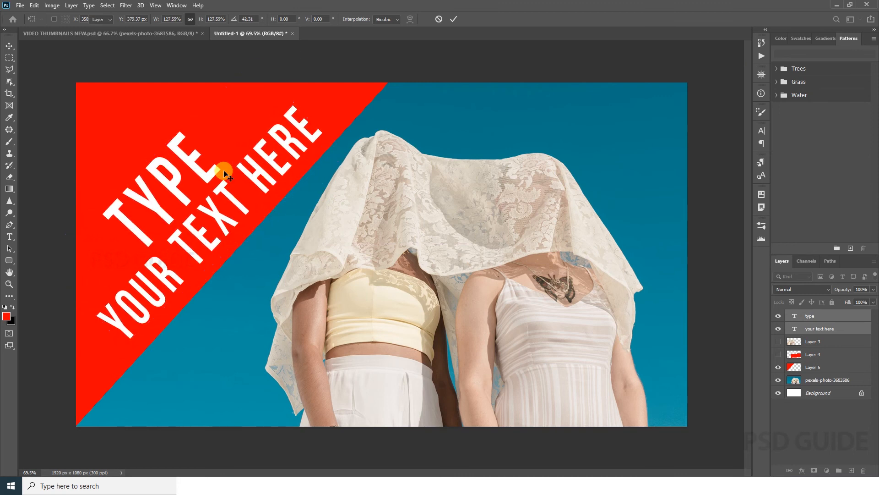
pyautogui.press('Return')
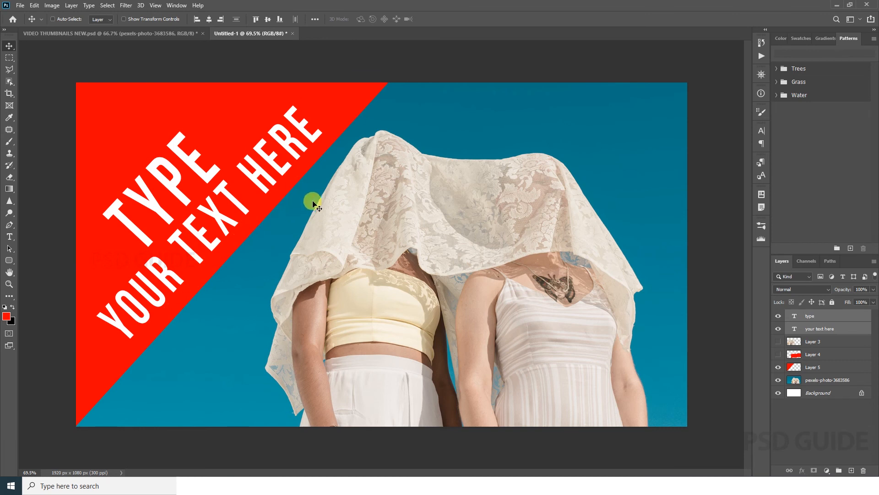
# Rotate both text lines by about 45° back to nearly horizontal and position them in the upper part of the red triangle
pyautogui.hotkey('ctrl', 't')
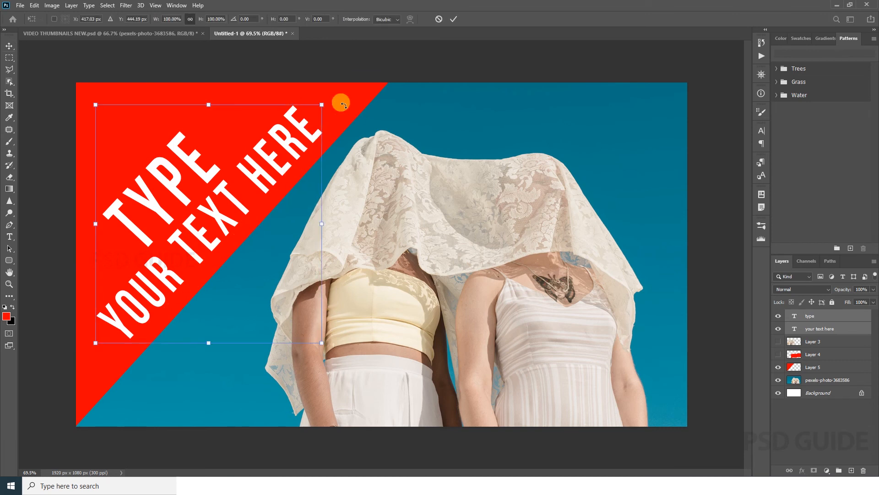
pyautogui.moveTo(337, 98); pyautogui.dragTo(366, 225)
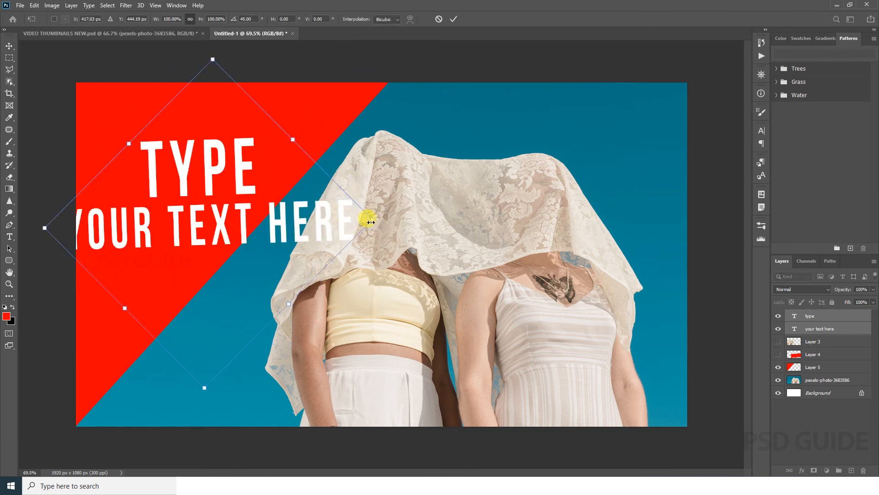
pyautogui.moveTo(202, 219); pyautogui.dragTo(213, 162)
pyautogui.press('Return')
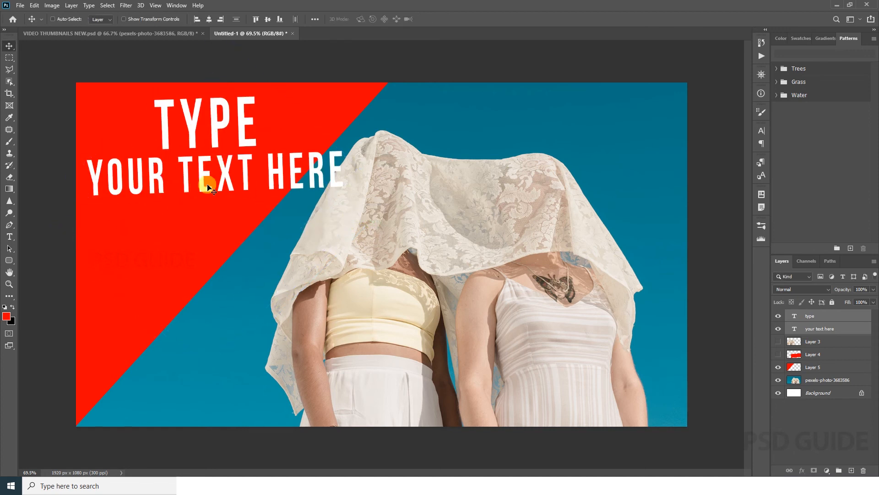
# Shorten the "your text here" line to "your"
pyautogui.press('t')
pyautogui.moveTo(179, 174); pyautogui.dragTo(359, 166)
pyautogui.press('BackSpace')
pyautogui.hotkey('ctrl', 'Return')
# Center "your" under "type", duplicate it just below, and change the copy's text to "text here"
pyautogui.press('v')
pyautogui.moveTo(161, 194); pyautogui.dragTo(146, 233)
pyautogui.press('t')
pyautogui.hotkey('ctrl', 'a')
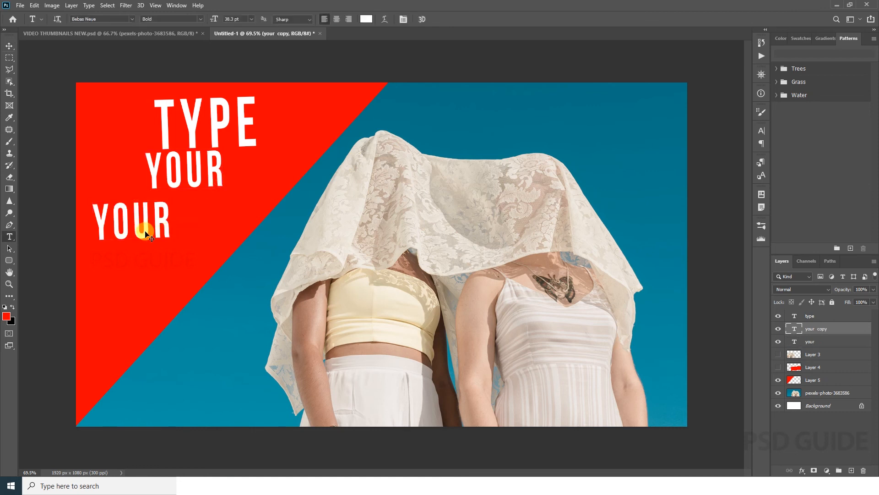
pyautogui.hotkey('ctrl', 'a')
pyautogui.write('text here')
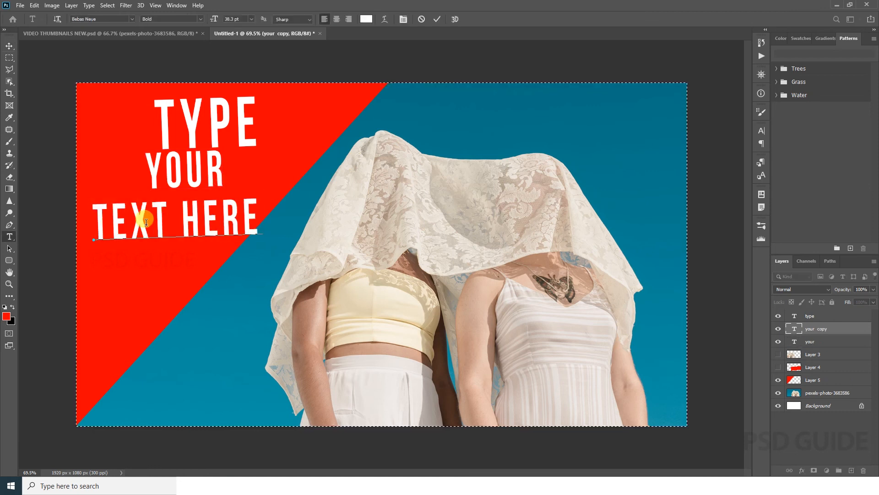
pyautogui.hotkey('ctrl', 'Return')
# Scale the "text here" line down slightly so it fits inside the red triangle
pyautogui.hotkey('ctrl', 't')
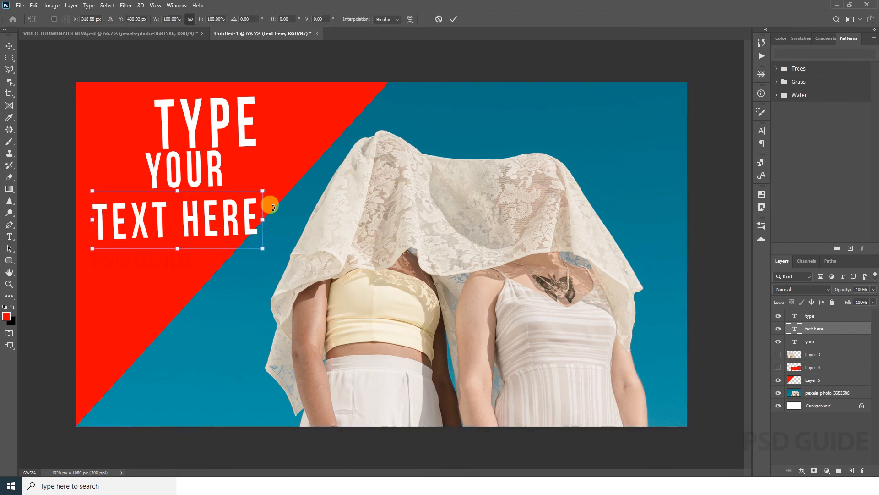
pyautogui.moveTo(261, 191)
pyautogui.mouseDown()
pyautogui.moveTo(243, 189)
pyautogui.moveTo(249, 194)
pyautogui.mouseUp()
pyautogui.press('Return')
# Enlarge the "your" text beneath "type" and move "text here" down slightly to sit just below it
pyautogui.press('v')
pyautogui.click(214, 172)
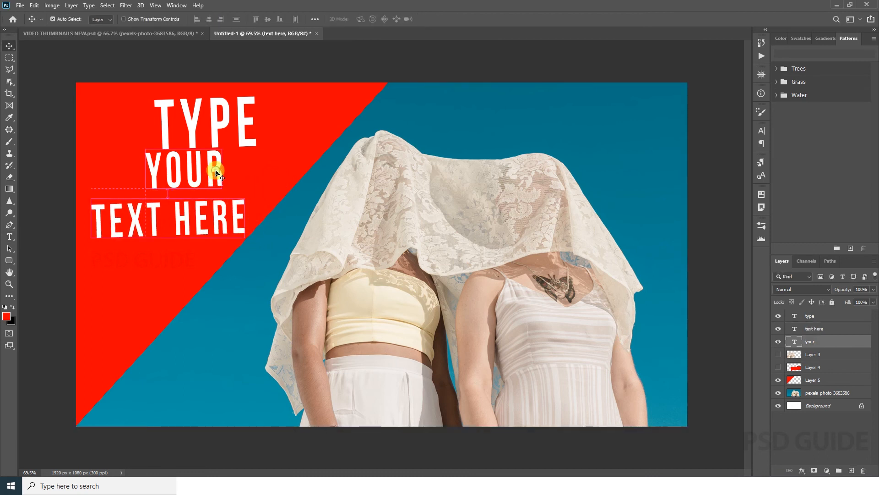
pyautogui.hotkey('ctrl', 't')
pyautogui.moveTo(238, 199)
pyautogui.mouseDown()
pyautogui.moveTo(260, 209)
pyautogui.moveTo(232, 197)
pyautogui.moveTo(241, 197)
pyautogui.mouseUp()
pyautogui.press('Return')
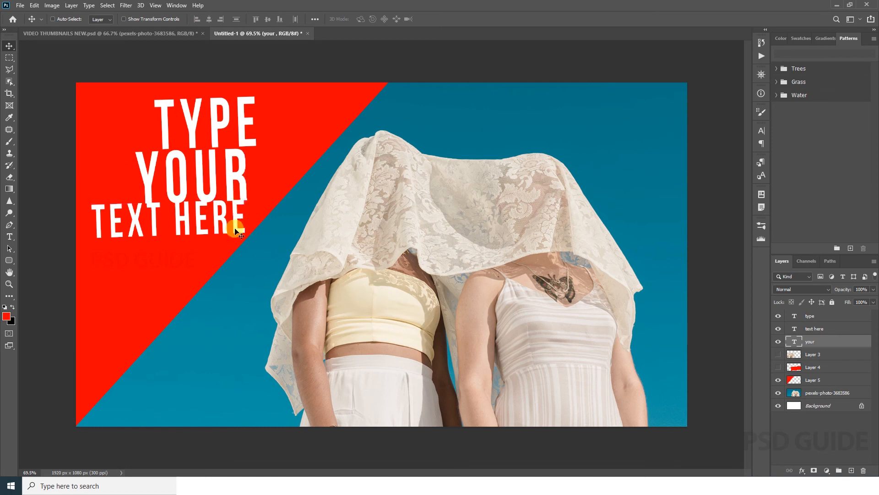
pyautogui.rightClick(234, 224)
pyautogui.click(236, 227)
pyautogui.moveTo(234, 227); pyautogui.dragTo(230, 232)
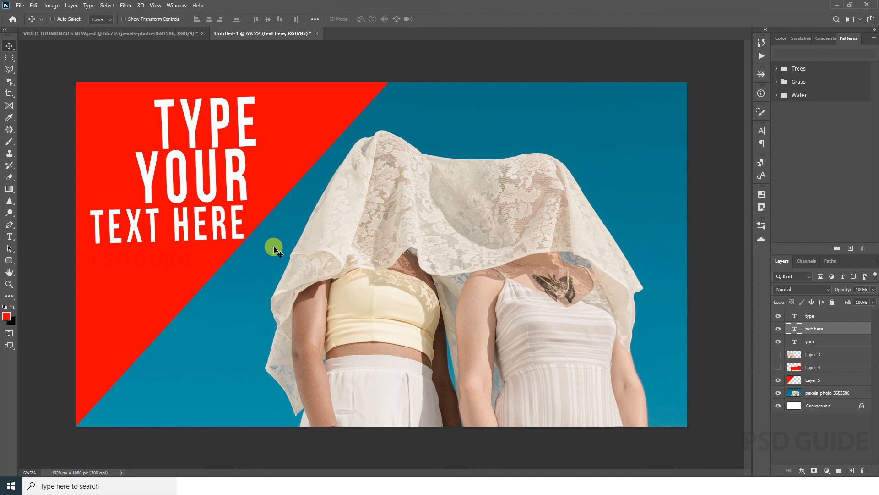
# Hide the three text layers, then switch to VIDEO THUMBNAILS NEW.psd, hide group 2, and show the Photoshop logo layer
pyautogui.click(779, 316)
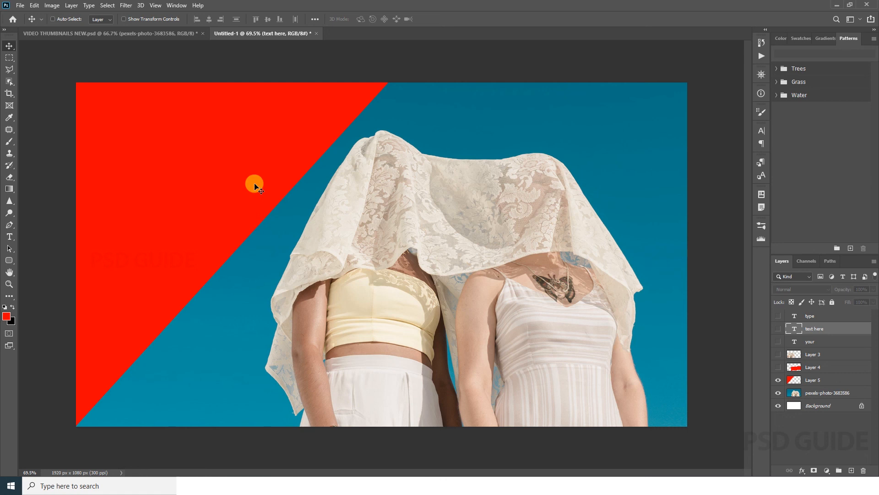
pyautogui.click(117, 33)
pyautogui.click(797, 387)
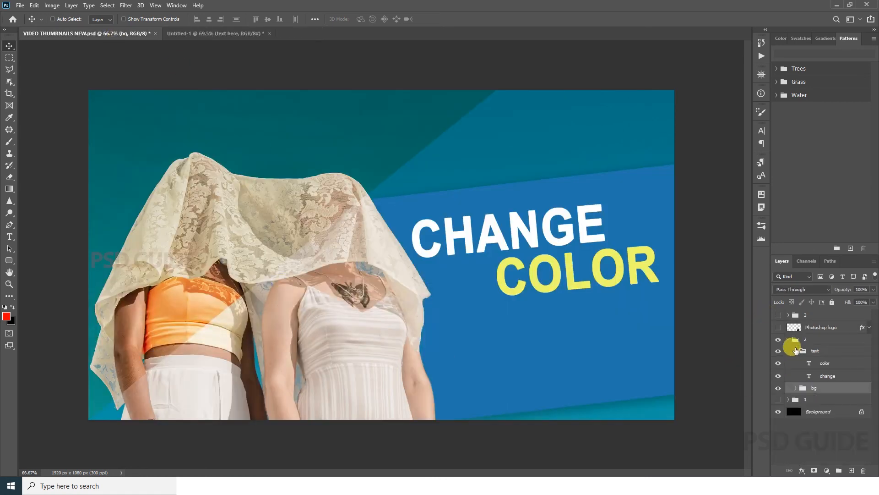
pyautogui.click(788, 339)
pyautogui.click(778, 339)
pyautogui.click(778, 327)
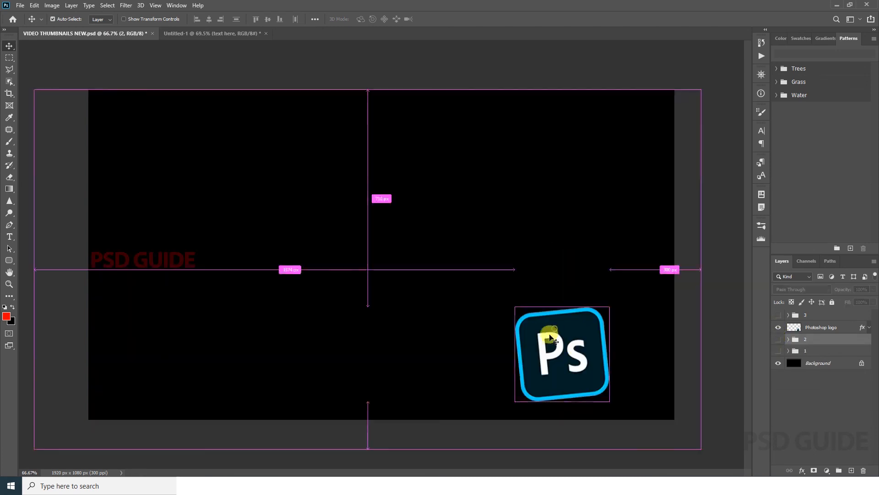
# Copy the Photoshop logo into Untitled-1, place it over the triangle's lower diagonal edge, and show the three text layers again
pyautogui.keyDown('ctrl'); pyautogui.click(579, 350); pyautogui.keyUp('ctrl')
pyautogui.moveTo(516, 319); pyautogui.dragTo(181, 339)
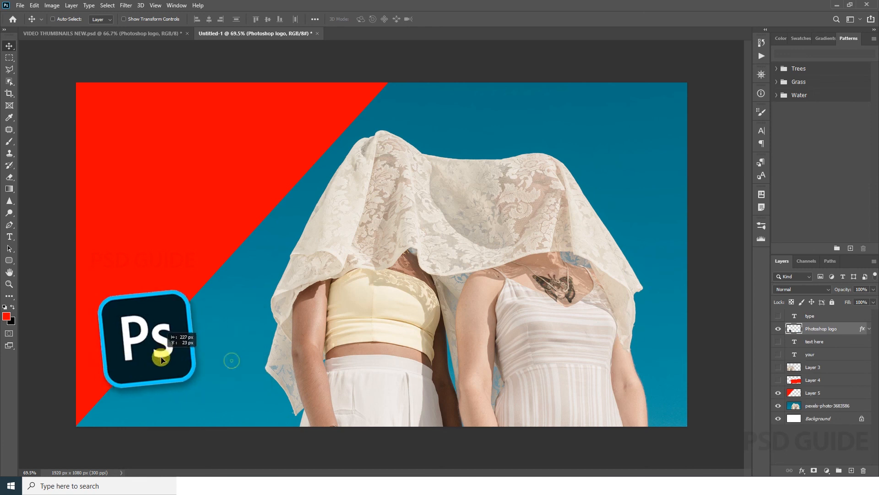
pyautogui.moveTo(159, 368)
pyautogui.mouseDown()
pyautogui.moveTo(176, 353)
pyautogui.moveTo(189, 173)
pyautogui.moveTo(158, 371)
pyautogui.moveTo(168, 361)
pyautogui.mouseUp()
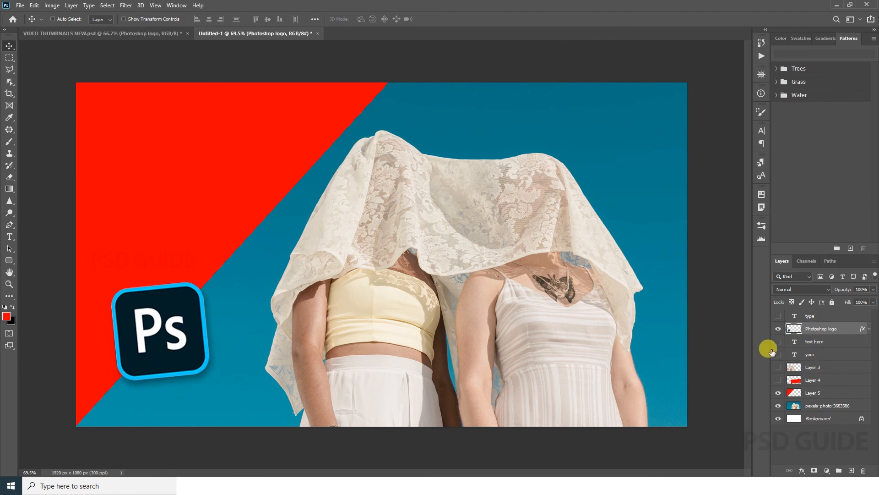
pyautogui.click(777, 353)
pyautogui.click(780, 317)
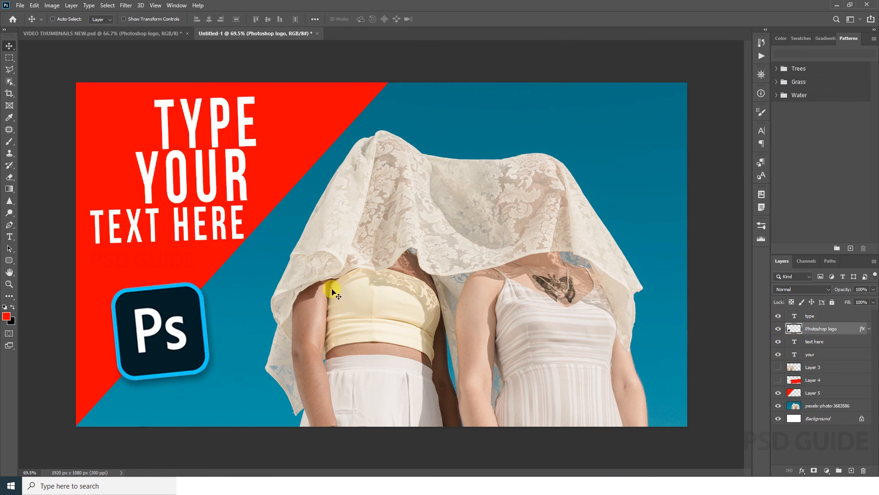